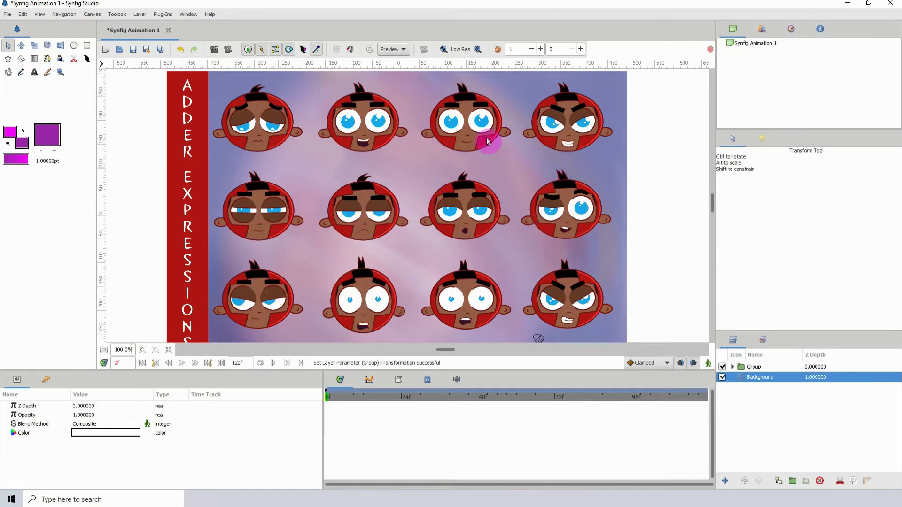
Delete the Group layer holding the character sheet, leaving only the Background layer
click(770, 367)
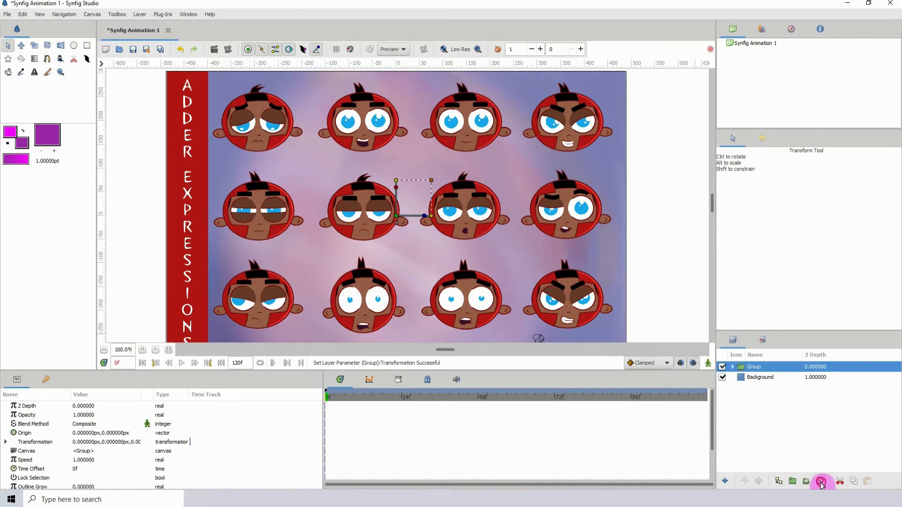
click(820, 482)
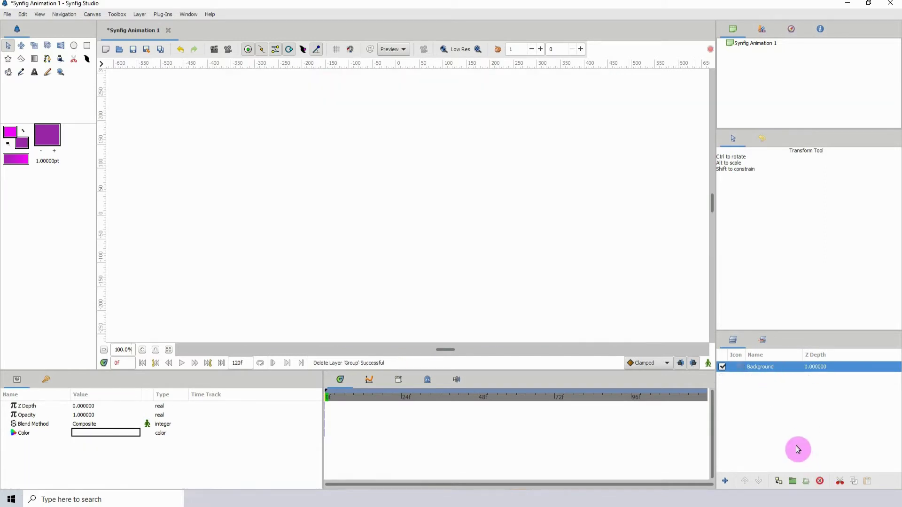
Clear the entire undo history from the History panel and confirm
click(761, 137)
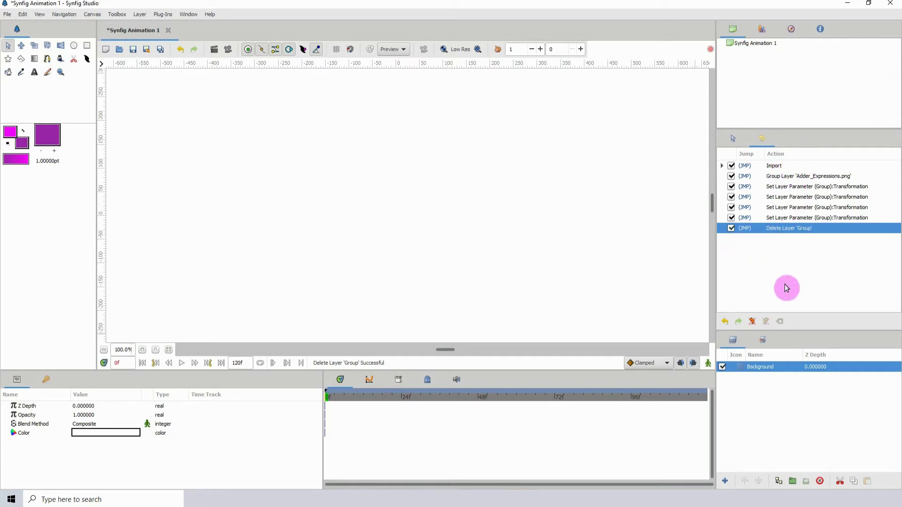
click(780, 321)
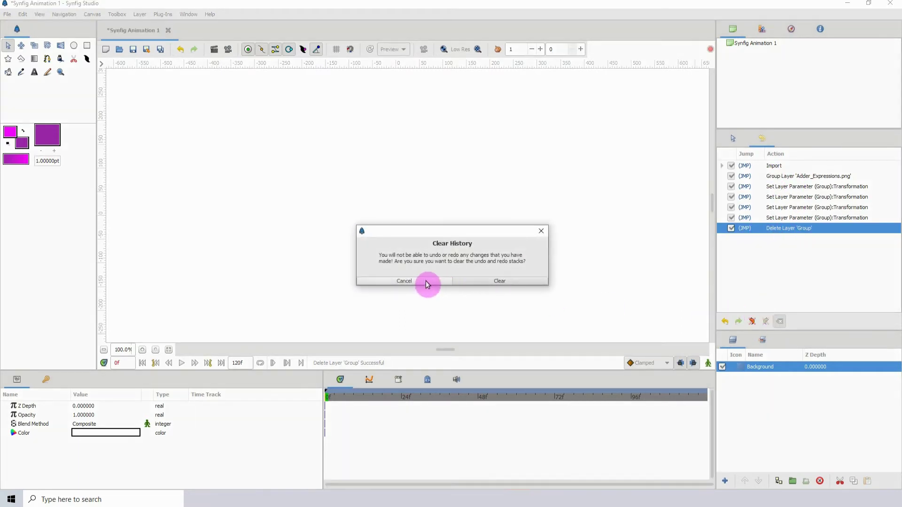
click(494, 280)
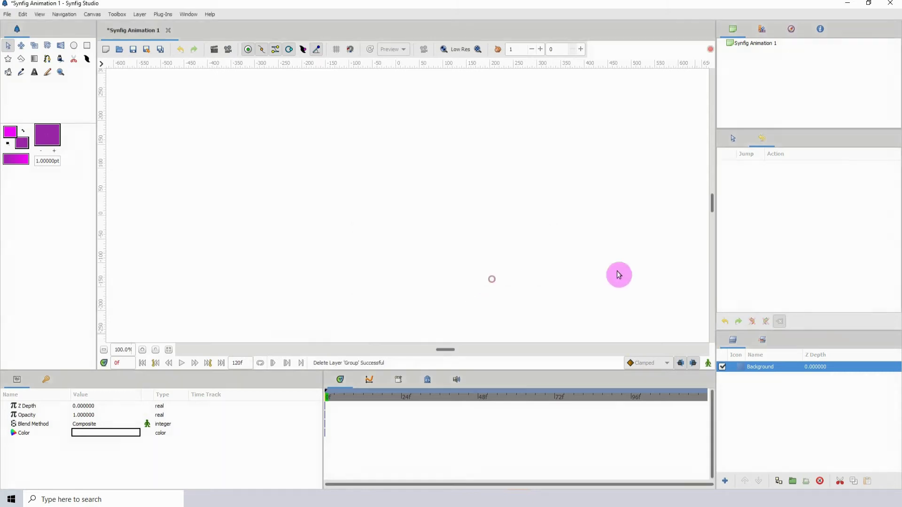
Draw a magenta circle outline at the top left of the canvas
click(75, 46)
drag(174, 112, 199, 136)
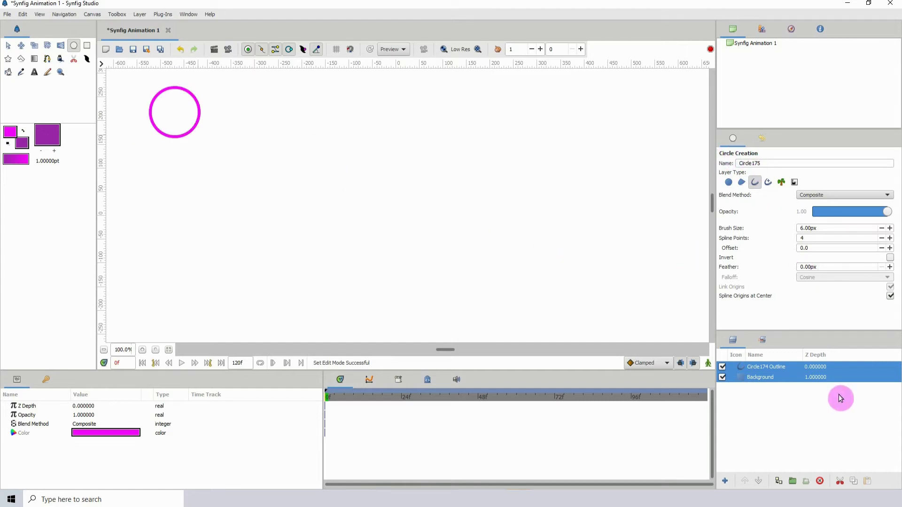
click(839, 368)
click(762, 139)
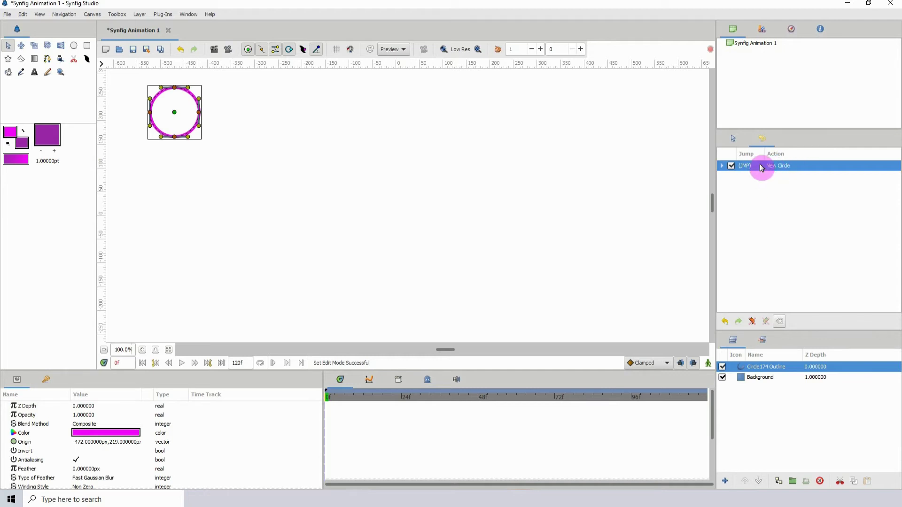
Draw three purple stars: a small one top centre, a large one middle, one lower right
click(8, 58)
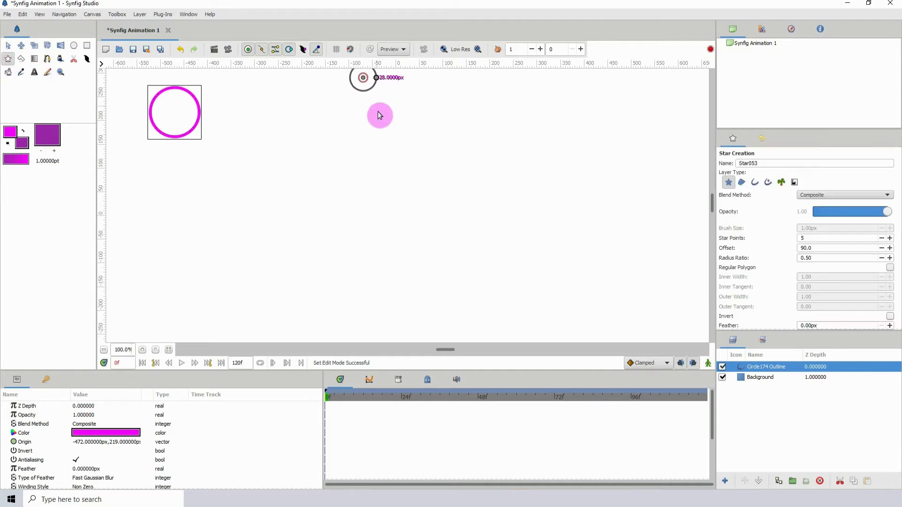
drag(379, 115, 380, 116)
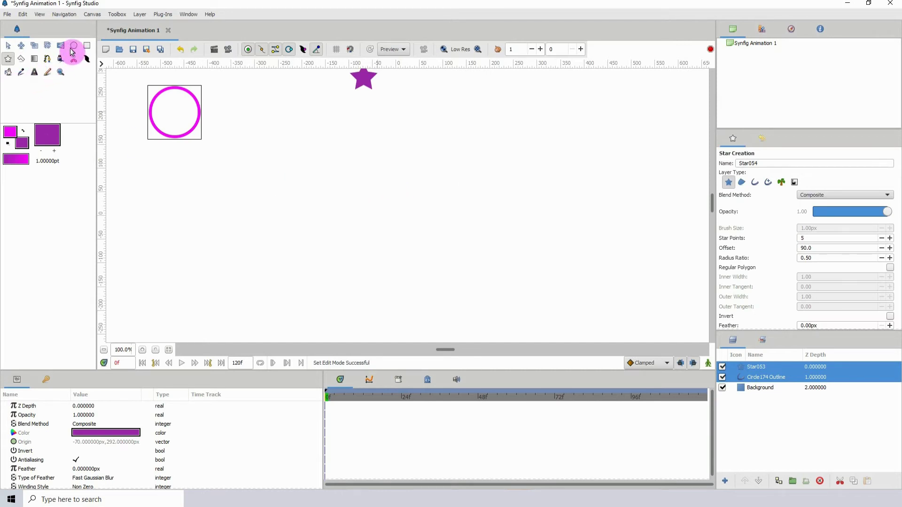
drag(357, 160, 399, 184)
drag(468, 219, 501, 236)
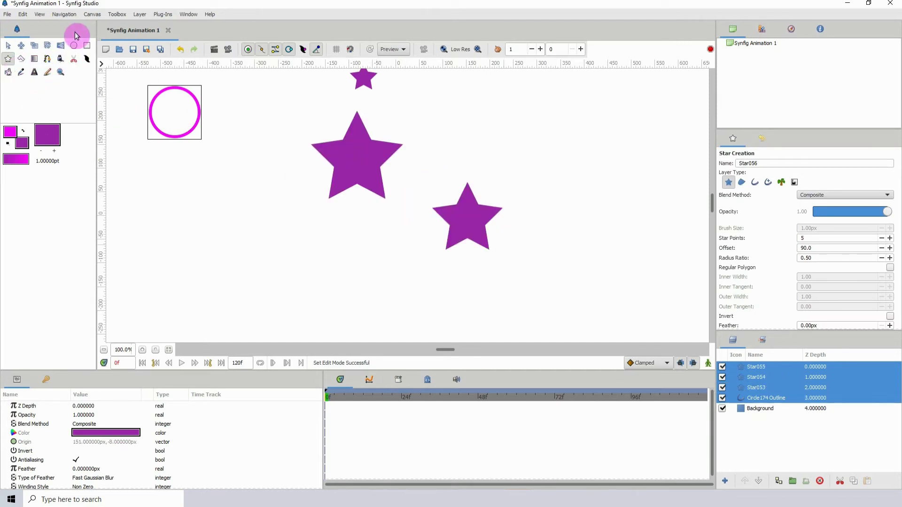
Draw two magenta rectangle outlines, one at lower left and a small one at right
click(87, 45)
drag(256, 241, 250, 235)
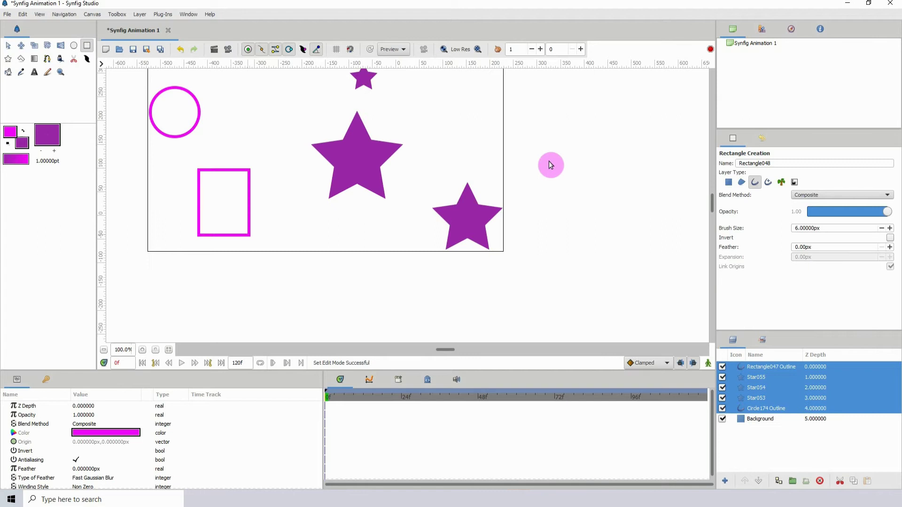
drag(559, 154, 588, 172)
click(759, 140)
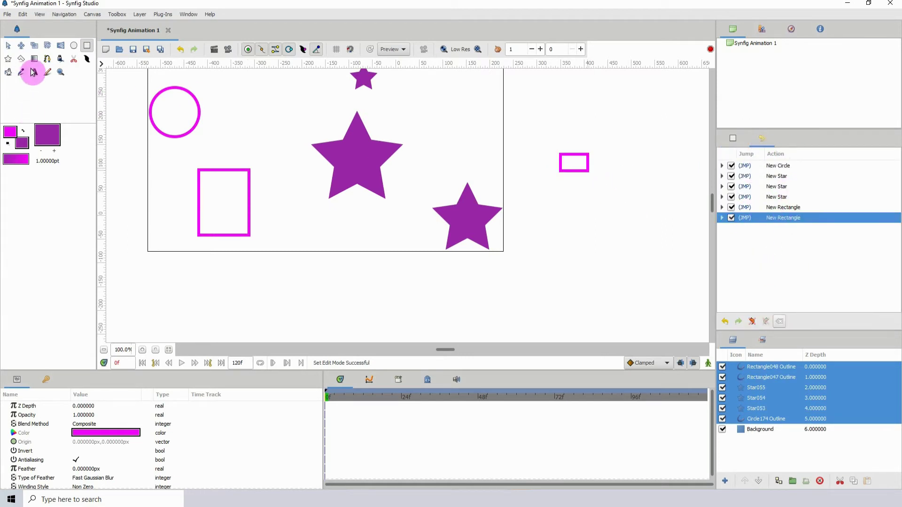
Draw a five-vertex polygon outline at the lower right and close it
key(alt+p)
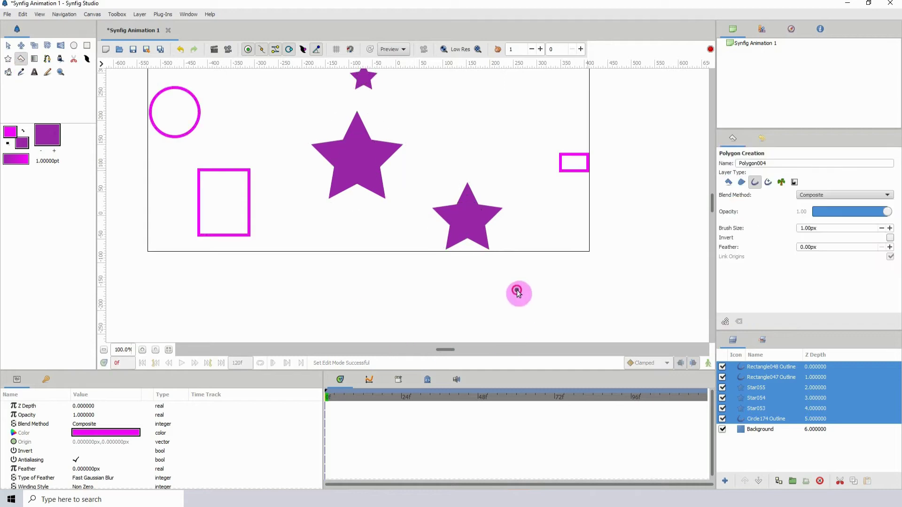
click(517, 289)
click(633, 239)
click(640, 158)
click(561, 229)
click(515, 270)
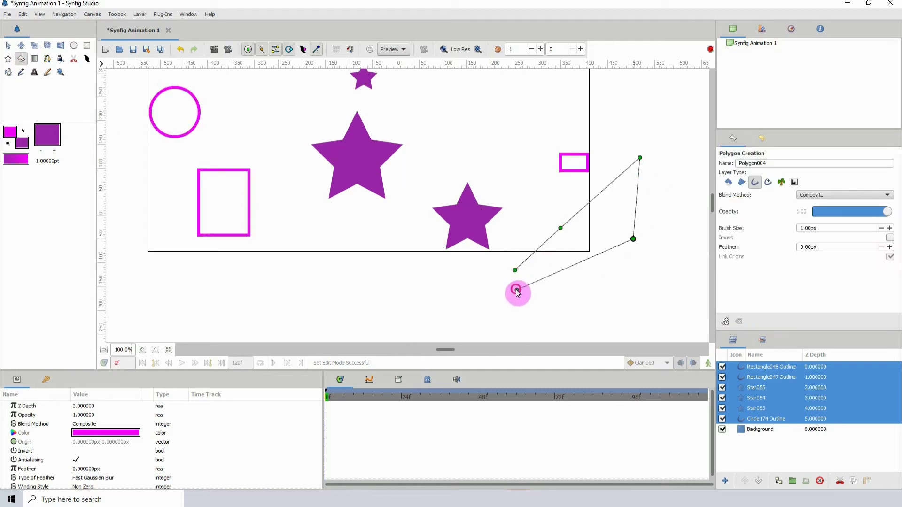
click(517, 289)
click(762, 138)
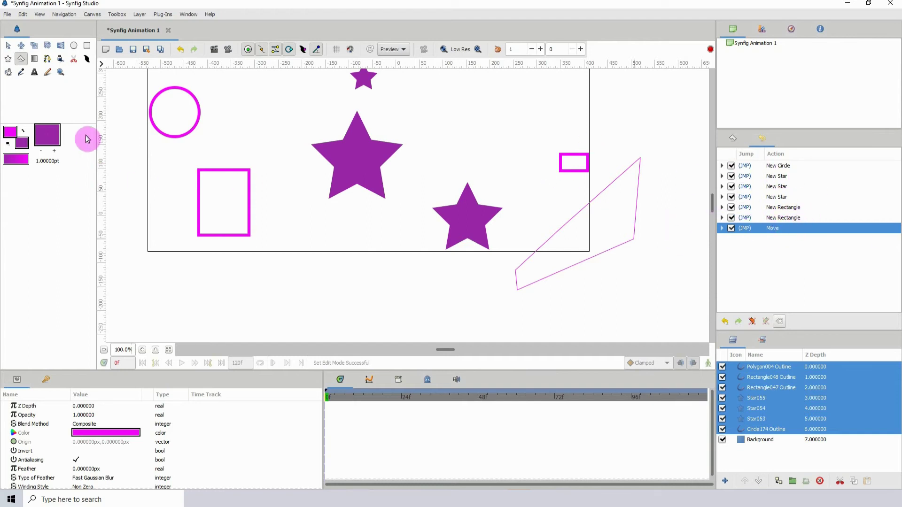
Draw eleven magenta circle outlines over the stars, the rectangles and the canvas edges
click(73, 45)
drag(373, 142, 407, 146)
drag(515, 141, 526, 175)
mouse_move(586, 138)
mouse_down()
mouse_move(604, 192)
mouse_move(597, 171)
mouse_up()
mouse_move(441, 179)
mouse_down()
mouse_move(343, 209)
mouse_move(407, 190)
mouse_up()
drag(244, 223, 248, 224)
drag(293, 267, 300, 278)
drag(334, 214, 371, 246)
mouse_move(228, 123)
mouse_down()
mouse_move(312, 195)
mouse_move(314, 124)
mouse_up()
mouse_move(479, 246)
mouse_down()
mouse_move(580, 308)
mouse_move(536, 244)
mouse_up()
mouse_move(596, 195)
mouse_down()
mouse_move(650, 169)
mouse_move(621, 195)
mouse_up()
Add eleven more circle outlines of varied sizes across the right, left and top of the canvas
drag(546, 230, 569, 247)
drag(534, 280, 545, 288)
drag(653, 128, 662, 137)
mouse_move(247, 242)
mouse_down()
mouse_move(328, 278)
mouse_move(310, 263)
mouse_up()
mouse_move(218, 274)
mouse_down()
mouse_move(342, 268)
mouse_move(315, 277)
mouse_up()
mouse_move(368, 165)
mouse_down()
mouse_move(396, 192)
mouse_move(395, 165)
mouse_up()
mouse_move(449, 97)
mouse_down()
mouse_move(453, 124)
mouse_move(429, 100)
mouse_move(455, 97)
mouse_up()
drag(507, 98, 533, 98)
mouse_move(564, 88)
mouse_down()
mouse_move(576, 110)
mouse_move(569, 93)
mouse_move(635, 94)
mouse_up()
drag(524, 202, 578, 237)
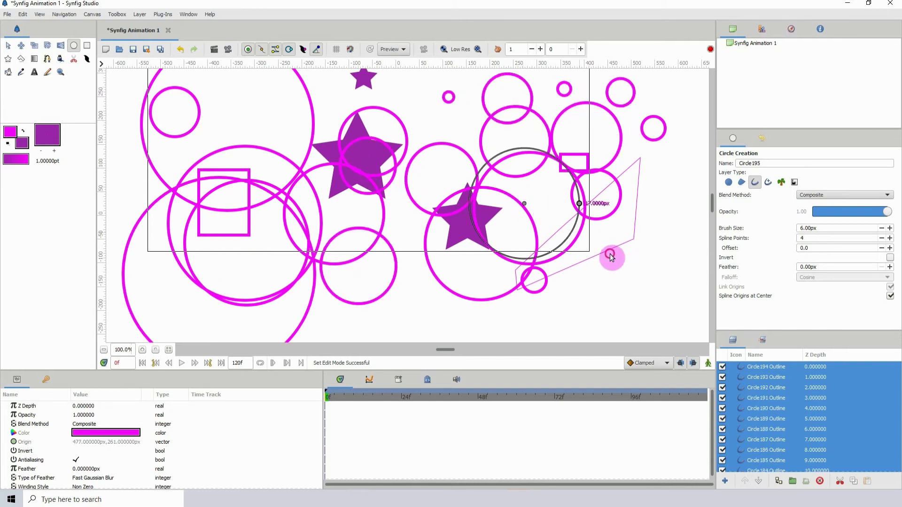
click(760, 139)
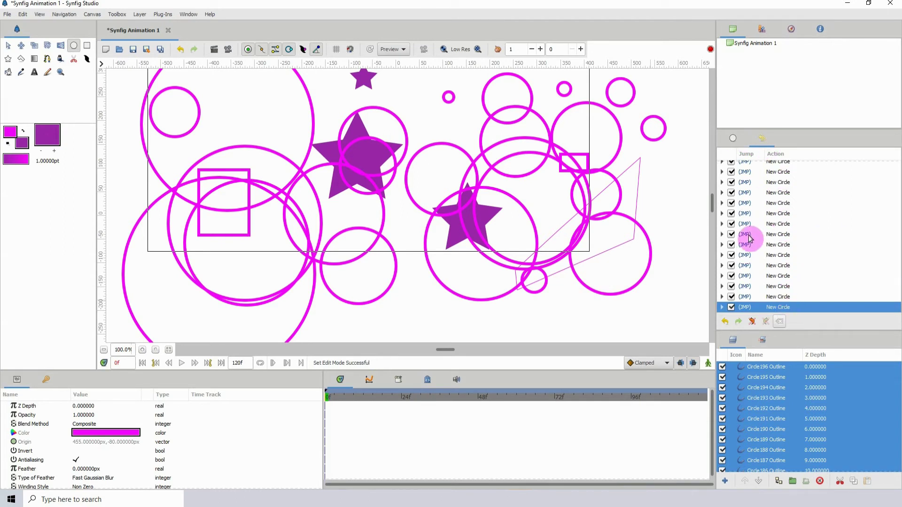
With the latest circle layer selected, clear the undo history and confirm
click(805, 367)
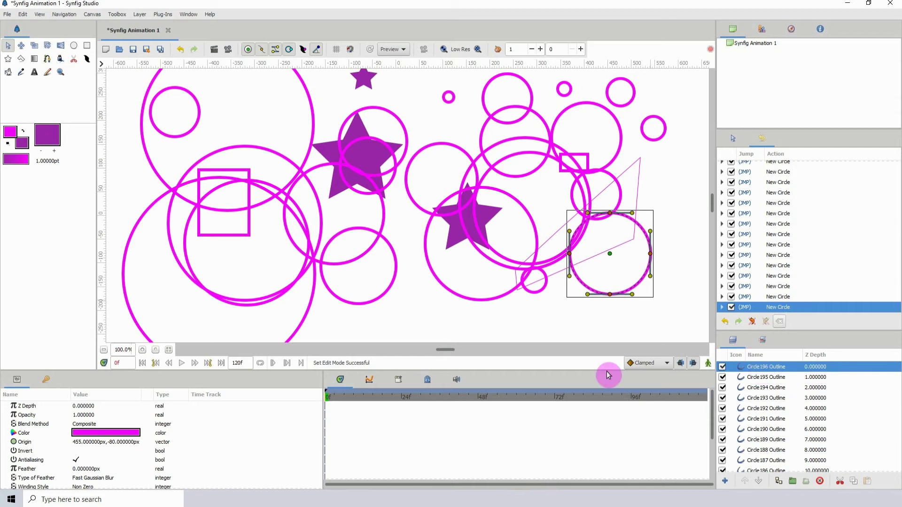
click(780, 322)
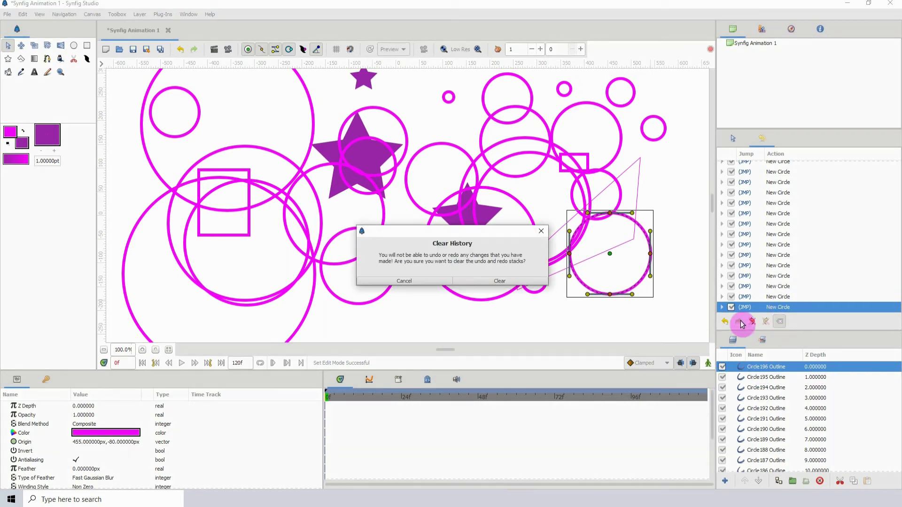
click(506, 283)
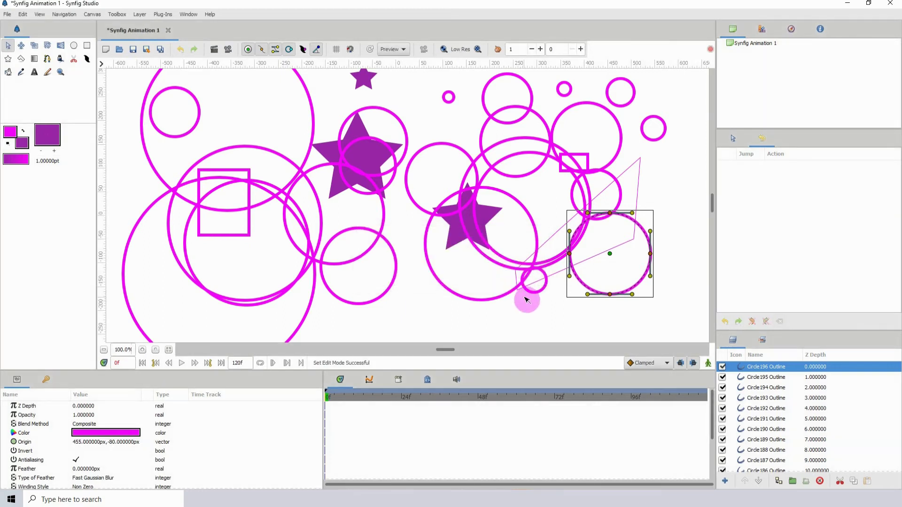
Draw two small circles near the lower star and bottom centre
click(73, 49)
drag(444, 265, 465, 265)
drag(517, 310, 545, 310)
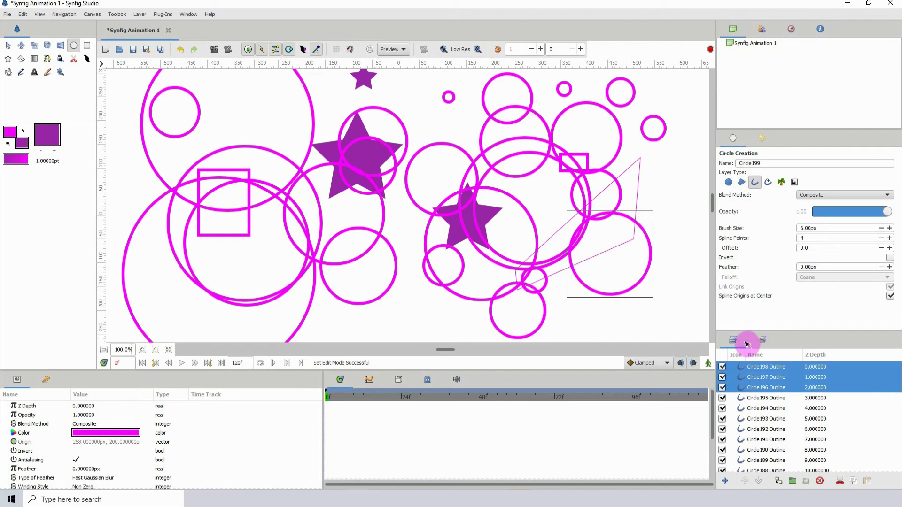
Undo both new circles from the History panel
click(762, 138)
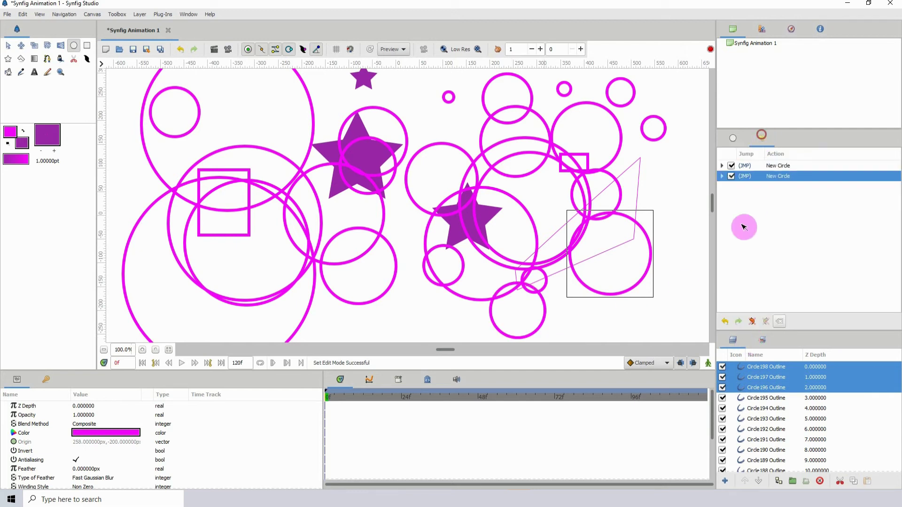
click(727, 323)
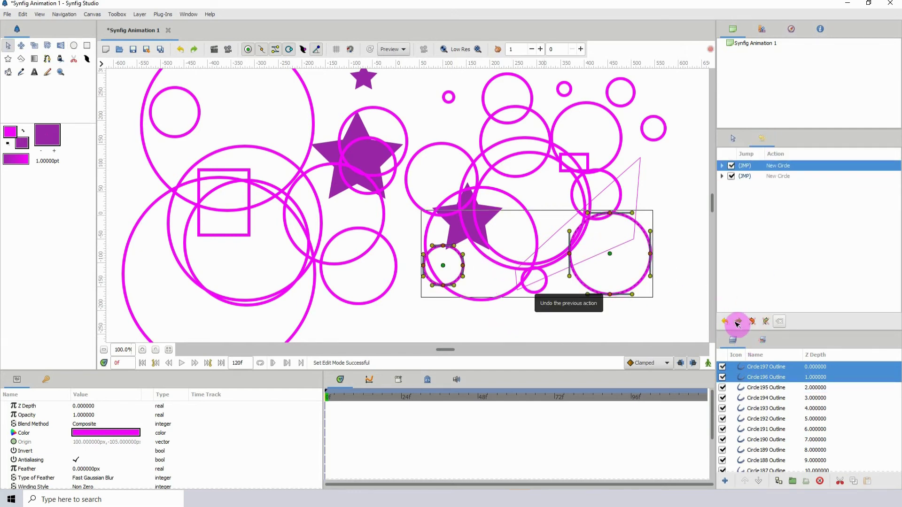
click(726, 322)
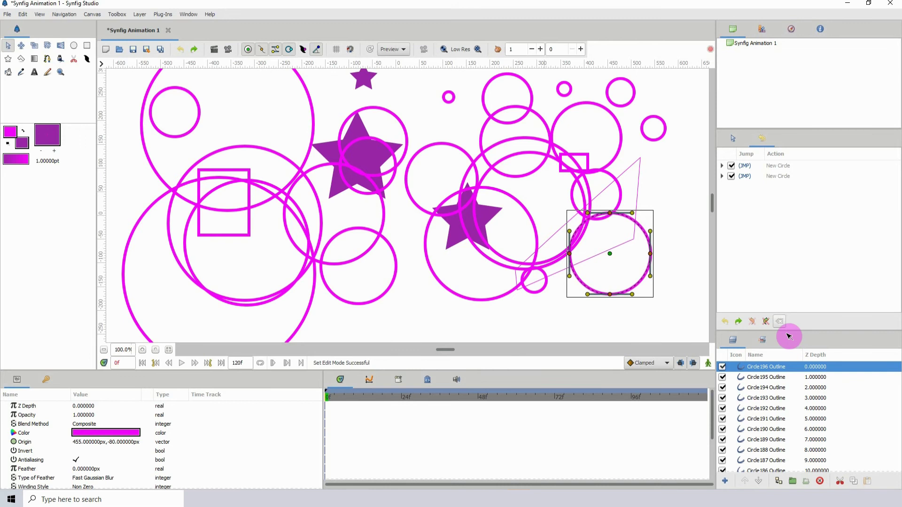
Clear the history list, discarding the two undone New Circle actions, and confirm
click(770, 176)
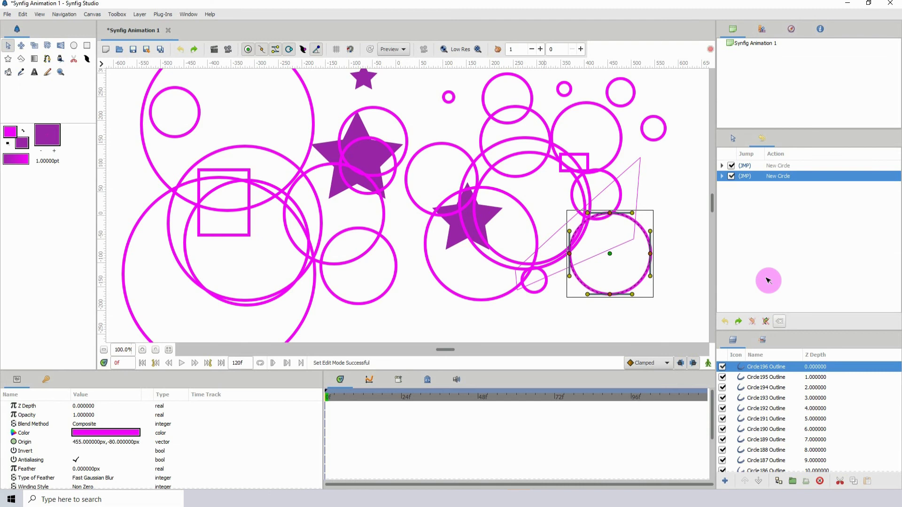
click(783, 319)
click(502, 282)
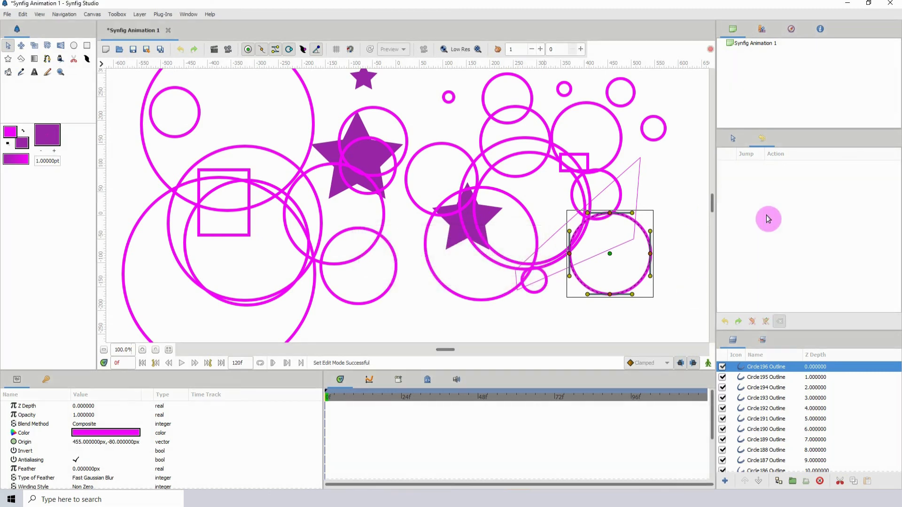